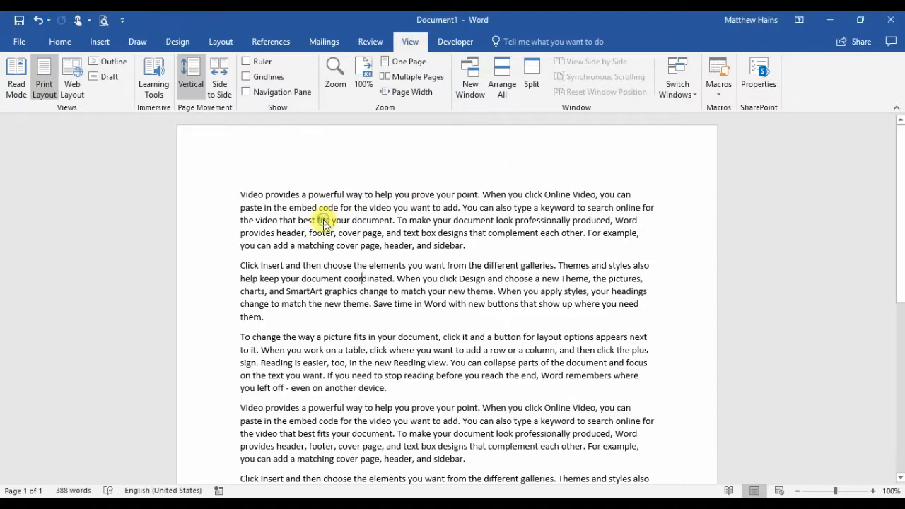
- Show the ruler in the document window
scroll(264, 221, "down", 6)
scroll(269, 220, "up", 6)
scroll(271, 225, "down", 5)
scroll(272, 227, "up", 5)
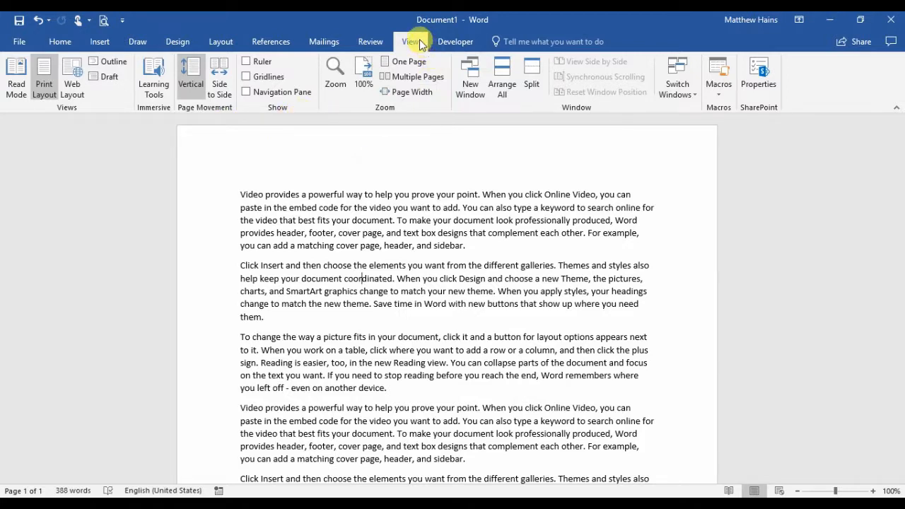
left_click(266, 64)
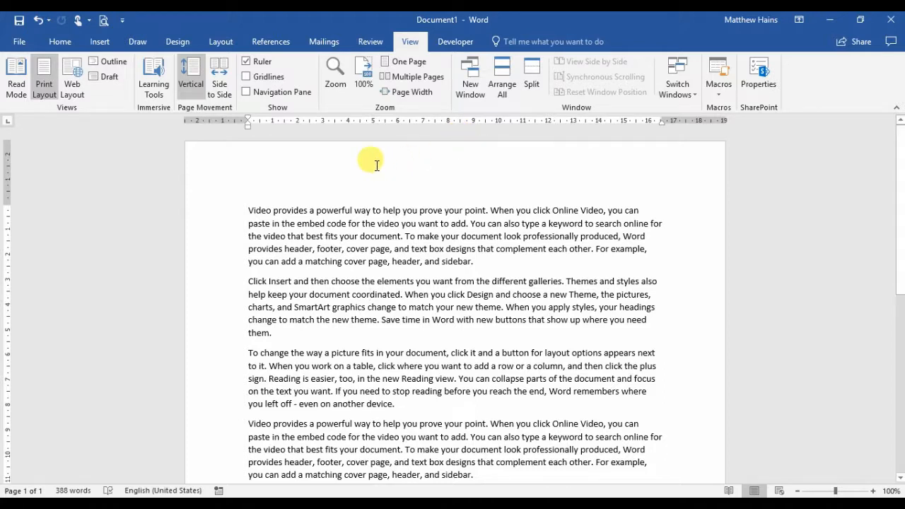
- Set the left indent of the whole first paragraph to about 4 cm using the ruler
left_click(273, 210)
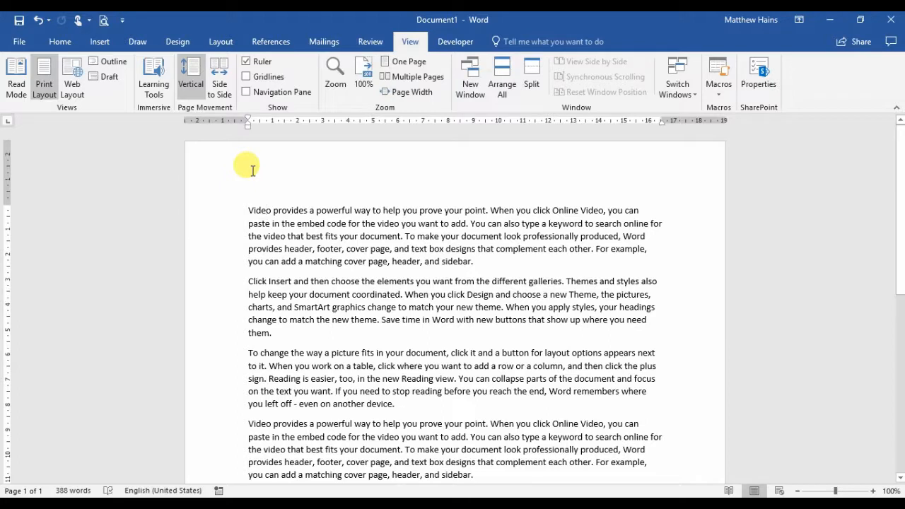
left_click(269, 212)
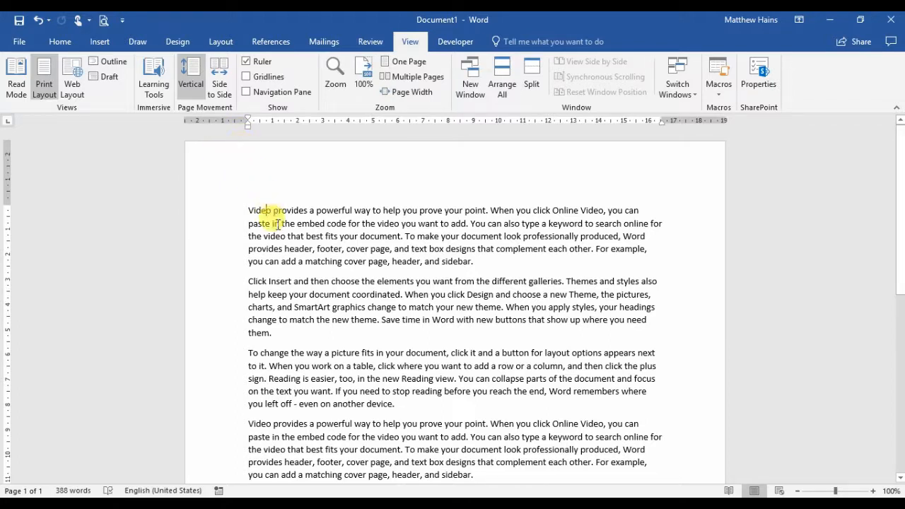
left_click_drag(472, 262, 251, 204)
left_click(315, 225)
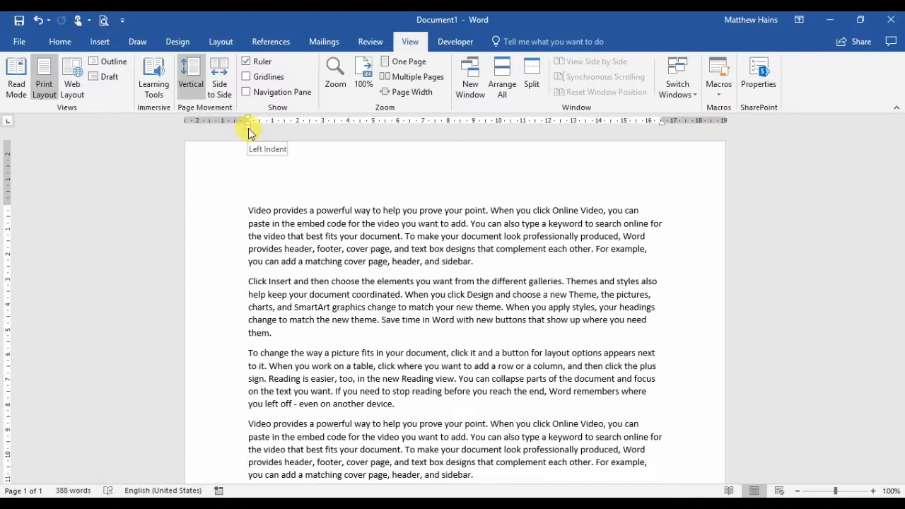
left_click_drag(248, 129, 346, 129)
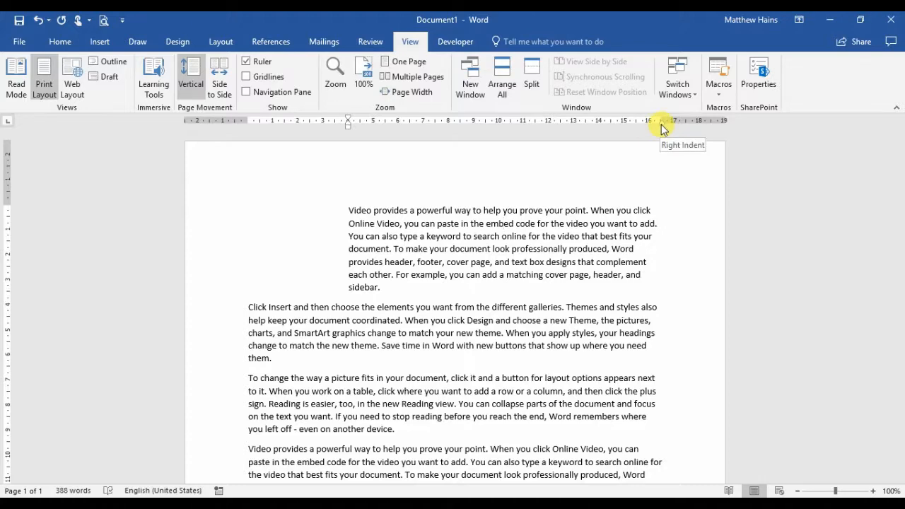
- Move the first paragraph's right indent to about the 13 cm mark on the ruler and justify its text
left_click_drag(663, 123, 574, 122)
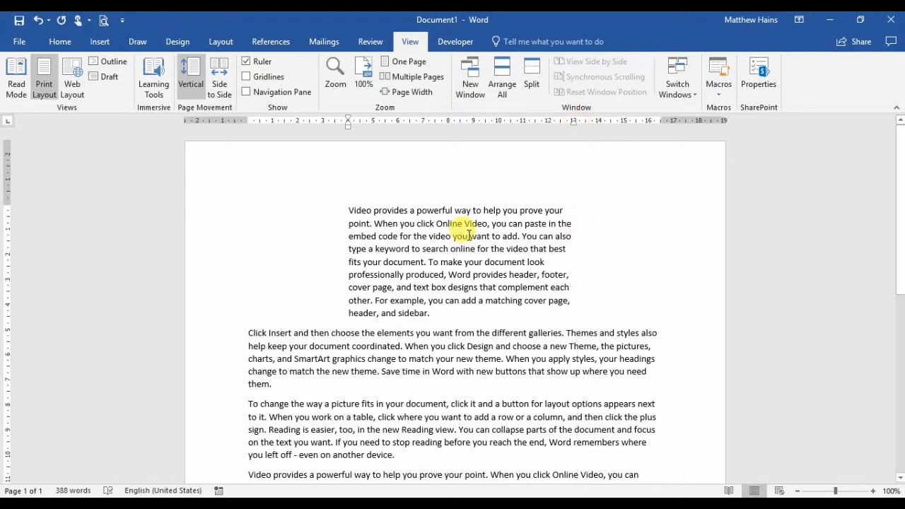
key("ctrl+j")
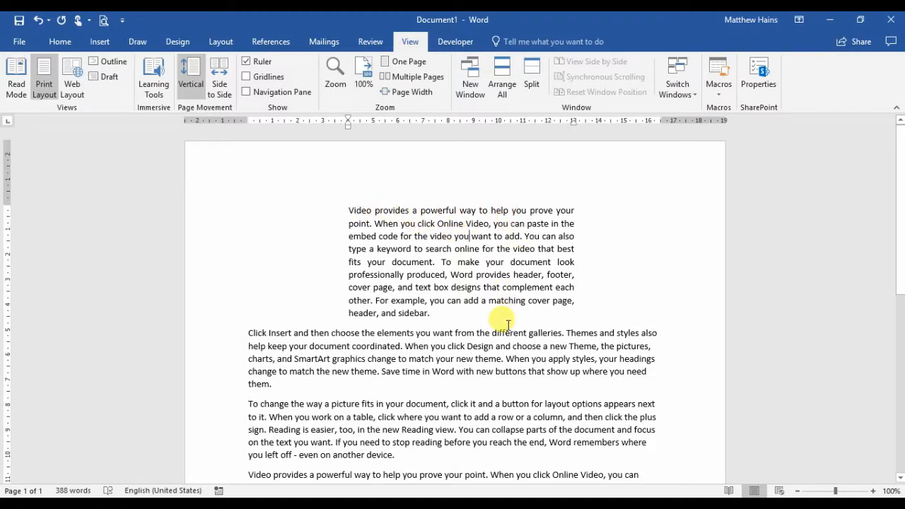
- Give the second paragraph a first-line indent of about 2.5 cm using the ruler
left_click(428, 337)
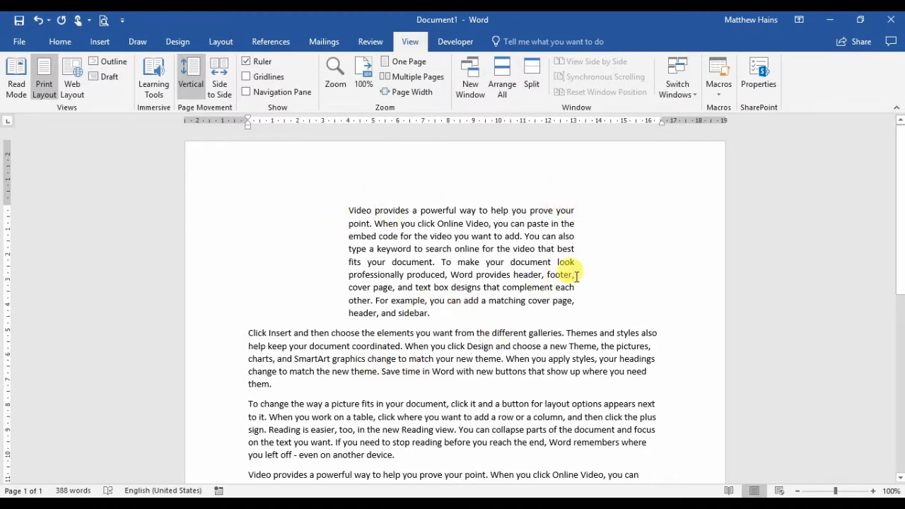
scroll(573, 289, "down", 3)
scroll(573, 289, "down", 1)
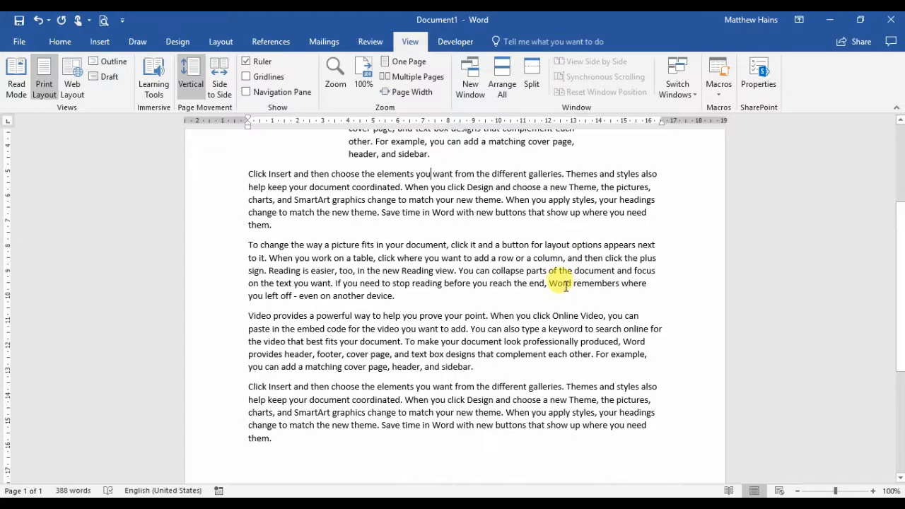
left_click(270, 174)
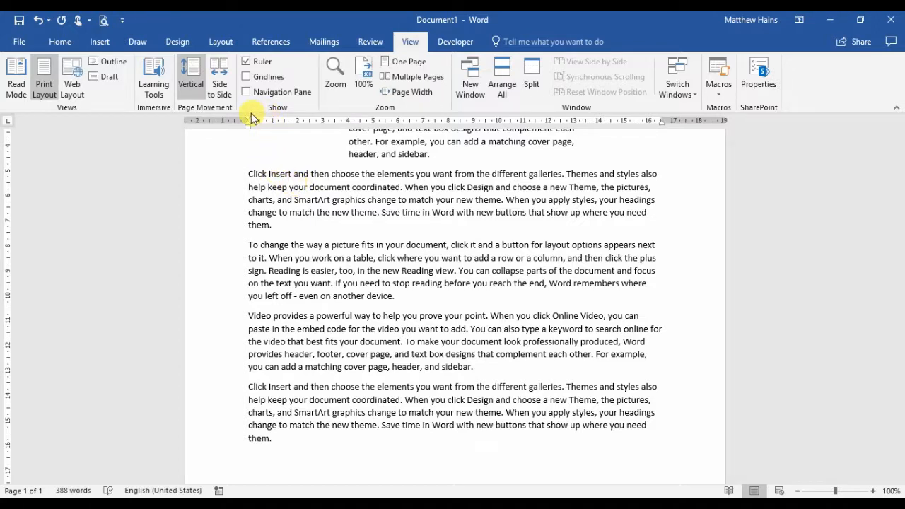
mouse_move(247, 122)
left_mouse_down()
mouse_move(318, 121)
mouse_move(310, 122)
left_mouse_up()
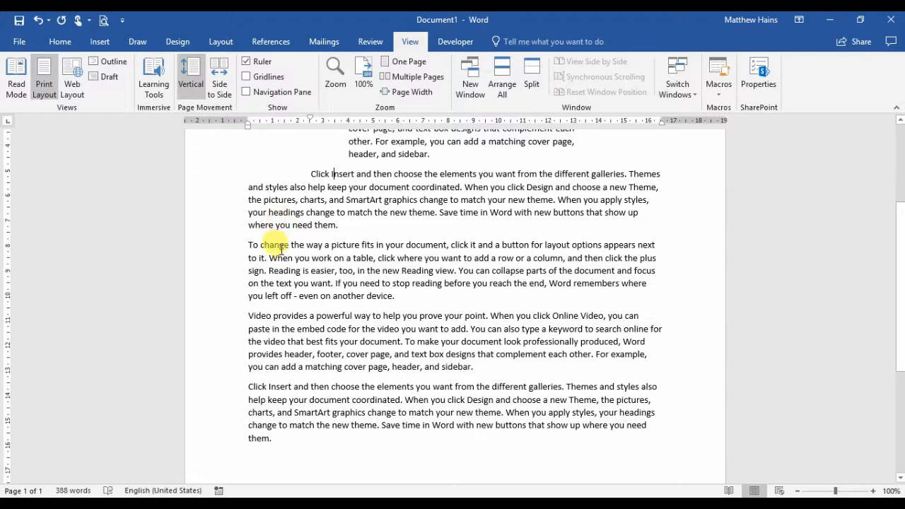
- Give the third paragraph a hanging indent of about 2.25 cm using the ruler
left_click(280, 247)
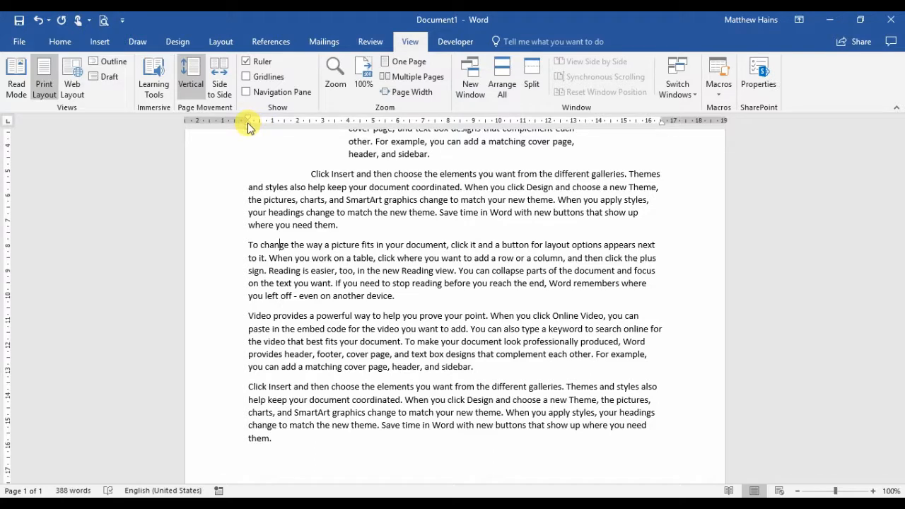
mouse_move(248, 123)
left_mouse_down()
mouse_move(322, 125)
mouse_move(305, 125)
left_mouse_up()
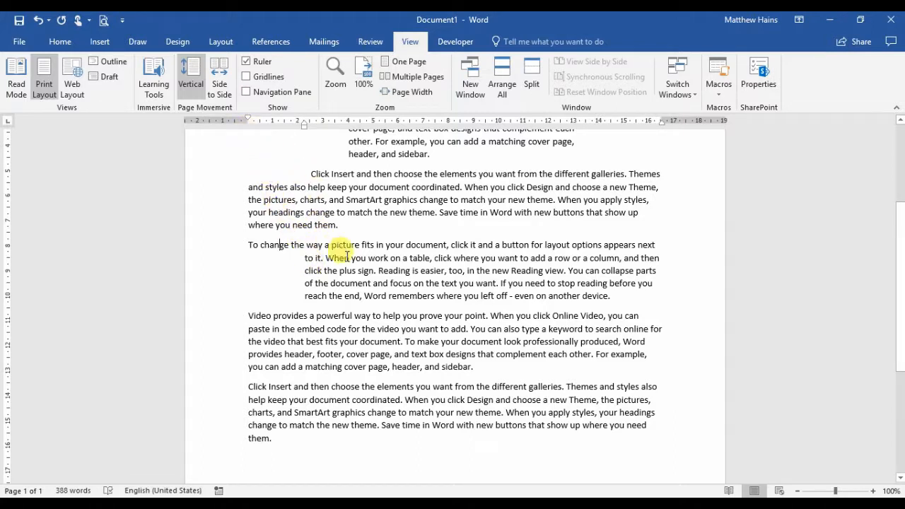
scroll(361, 255, "up", 1)
scroll(360, 254, "up", 2)
scroll(357, 255, "up", 1)
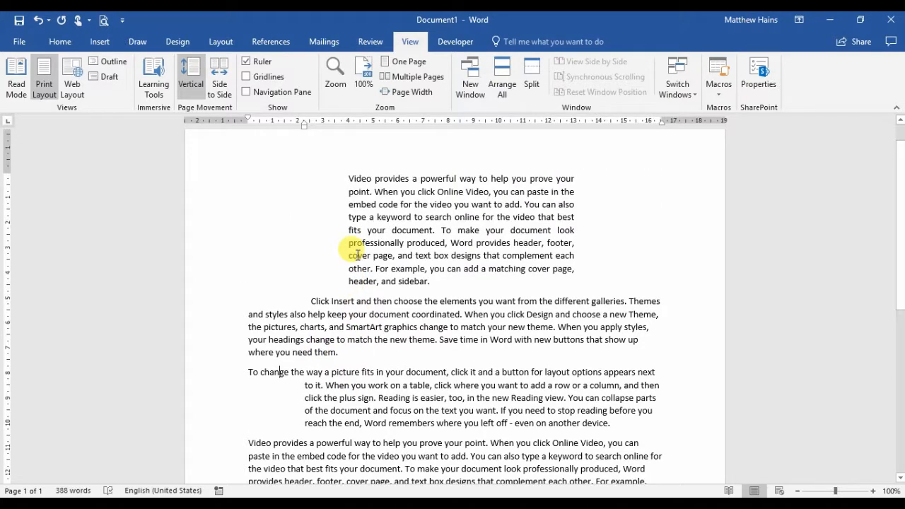
- Open the detailed paragraph settings for the fourth paragraph
scroll(356, 256, "down", 6)
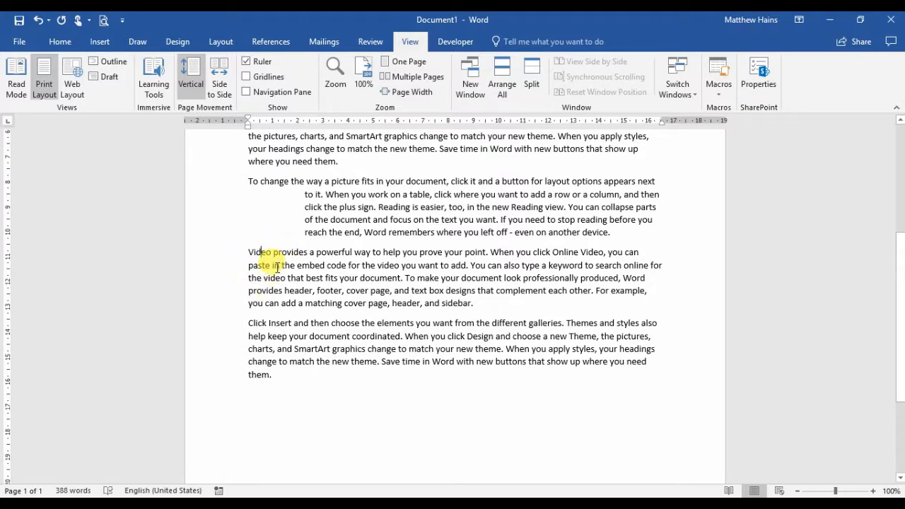
left_click(60, 43)
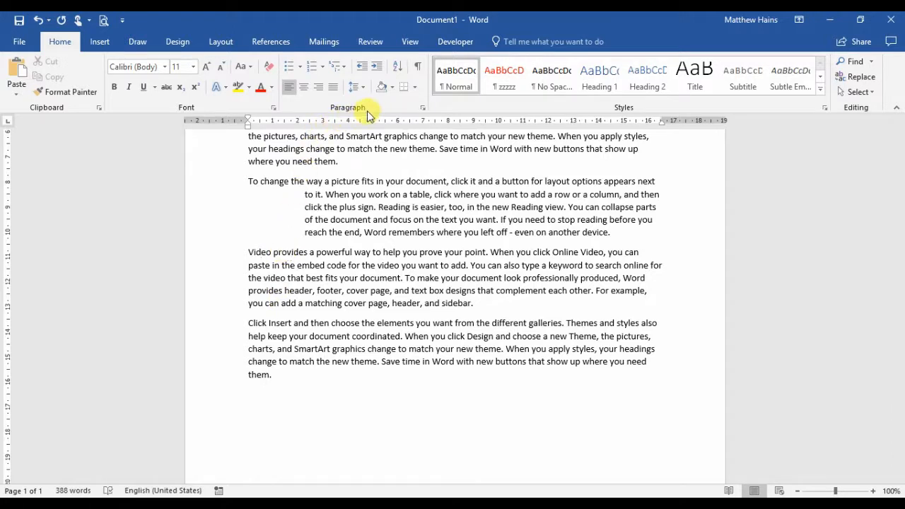
left_click(424, 109)
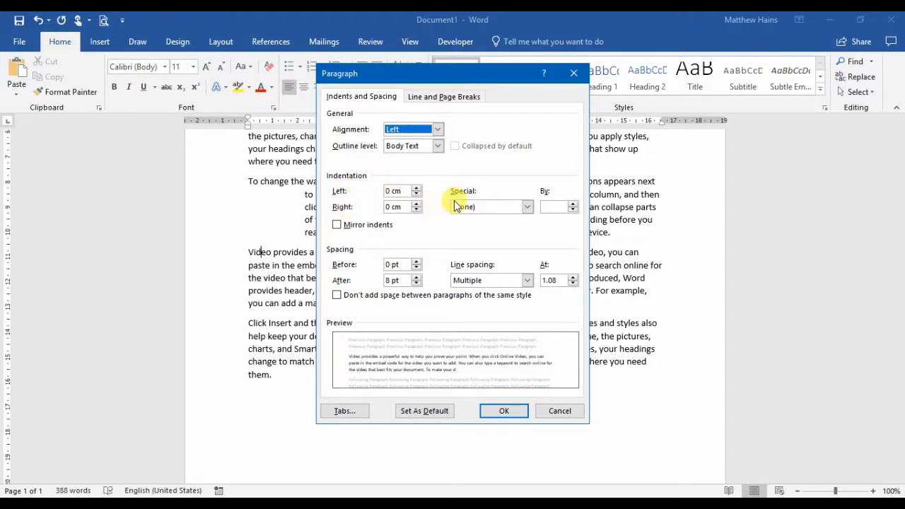
left_click(527, 208)
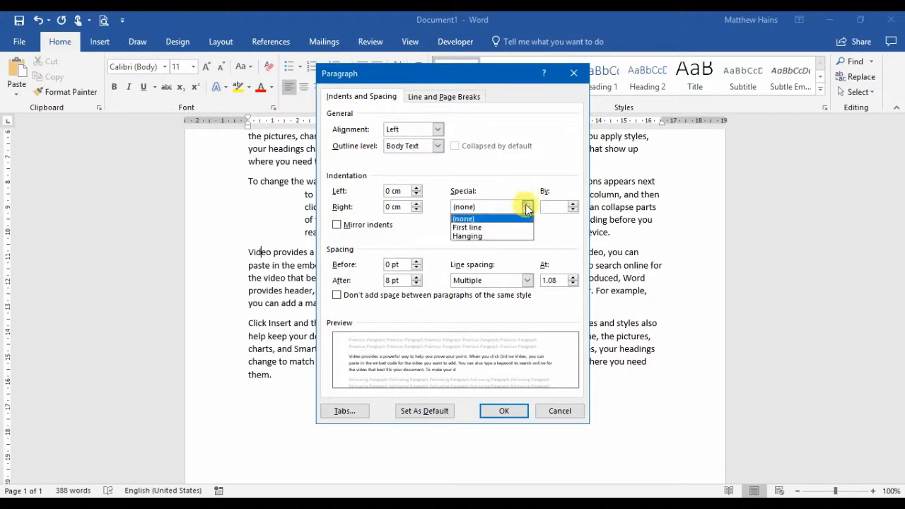
left_click(527, 207)
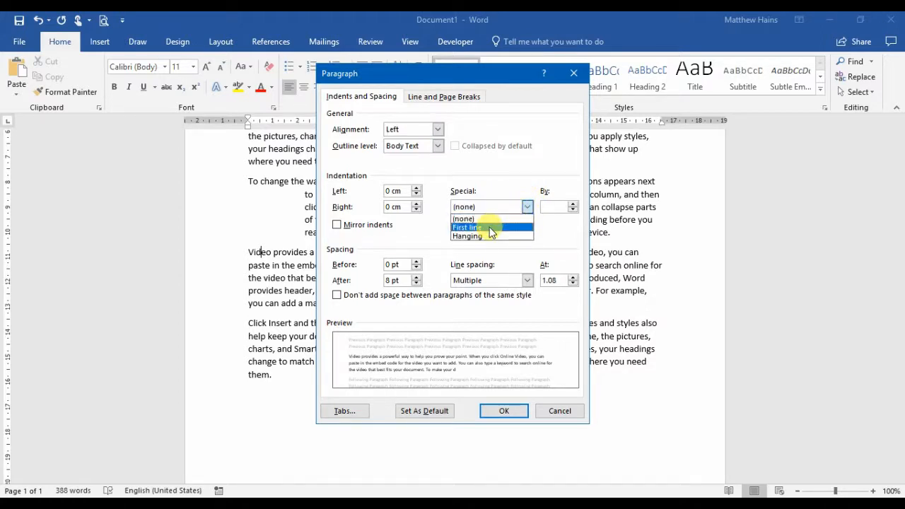
left_click(490, 228)
left_click(527, 206)
left_click(498, 214)
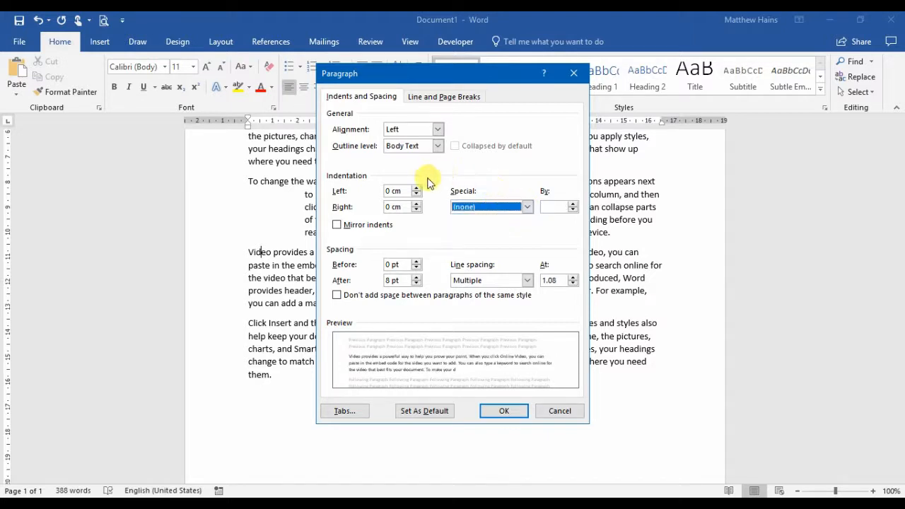
- Set the fourth paragraph's left indentation to 2.3 cm and apply it
double_click(392, 191)
type("2.3")
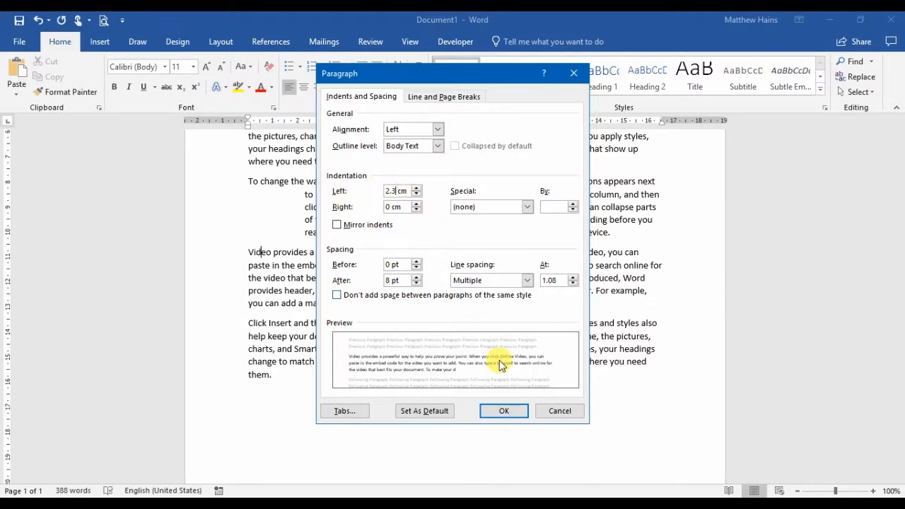
left_click(515, 411)
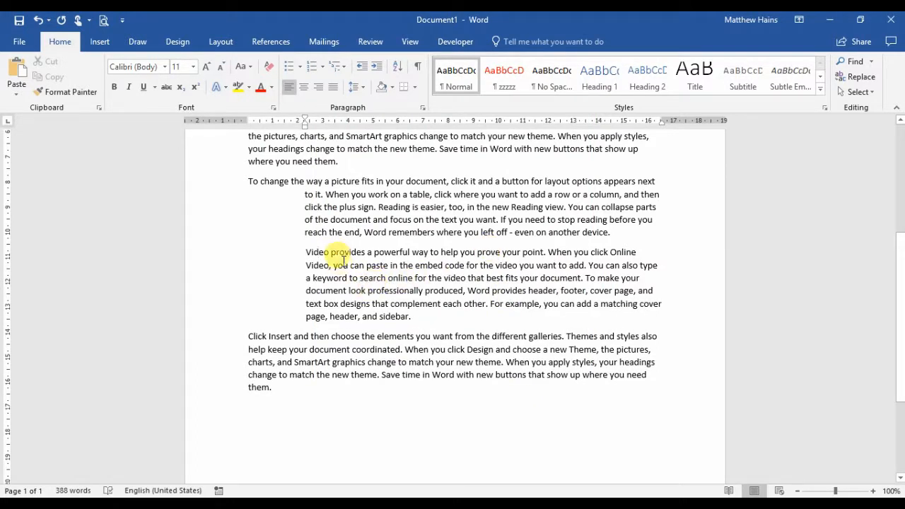
- Set the last paragraph's right indentation to 4.7 cm in its paragraph settings
left_click(320, 336)
scroll(319, 335, "down", 3)
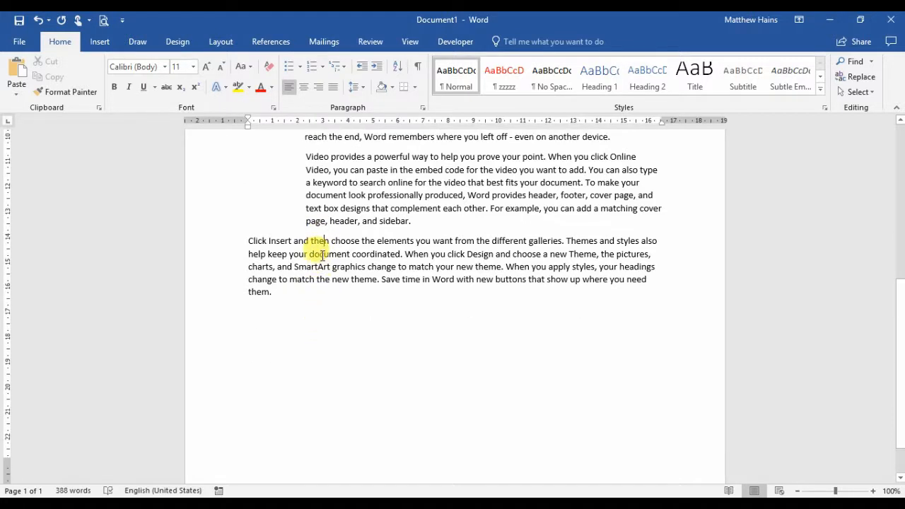
left_click(322, 255)
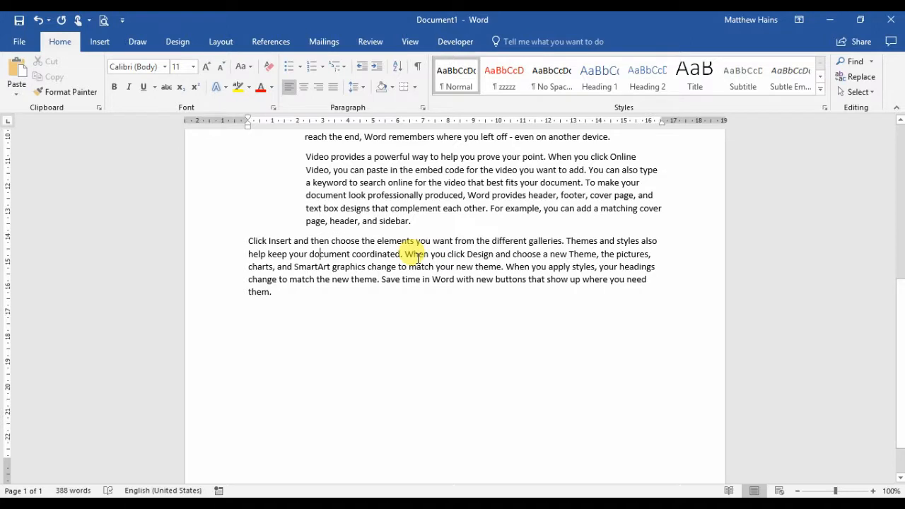
left_click(423, 107)
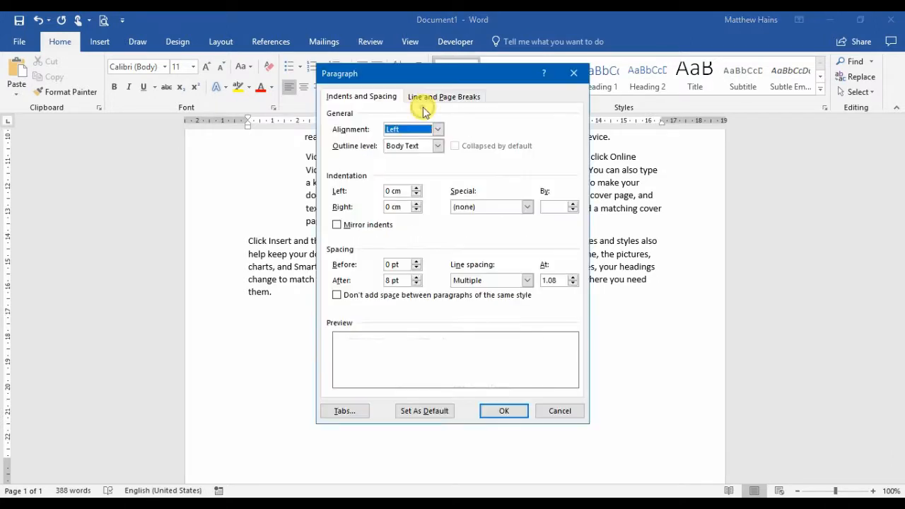
left_click(390, 207)
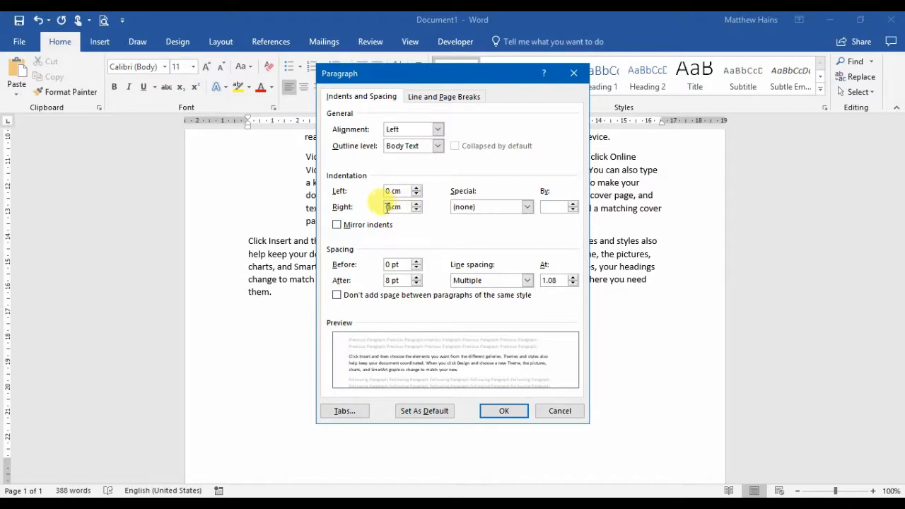
type("4.7")
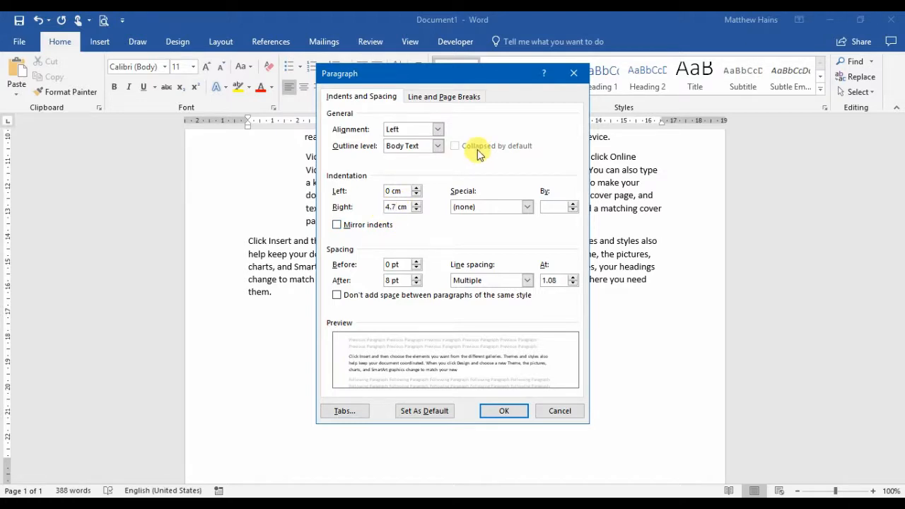
left_click(500, 411)
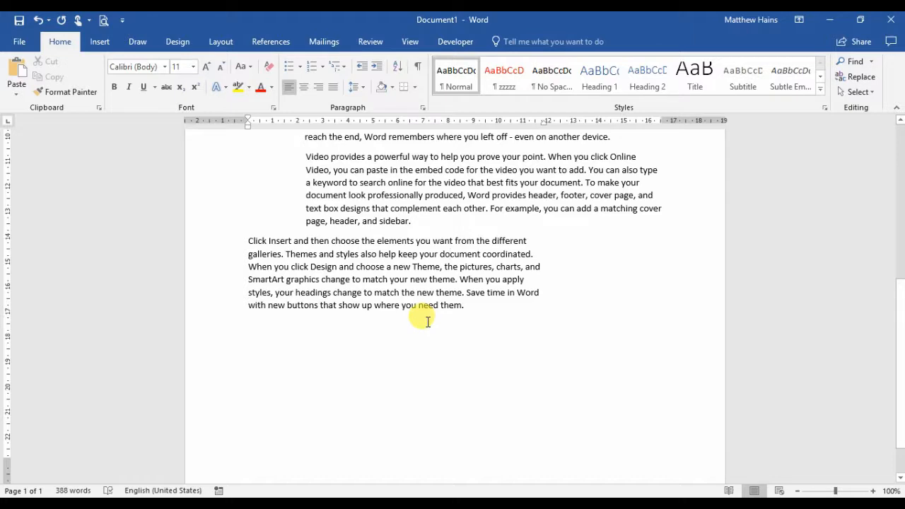
- Remove the first-line indent from the second paragraph using the ruler
scroll(427, 322, "up", 5)
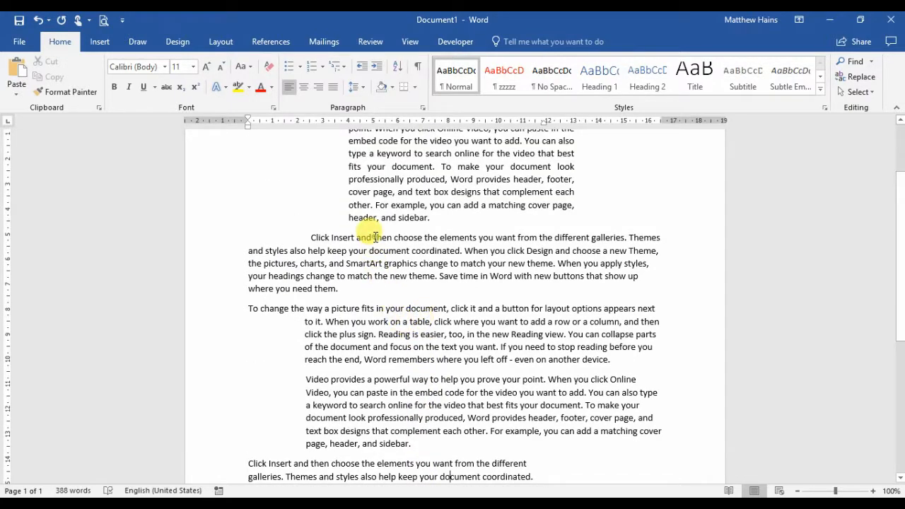
left_click(315, 237)
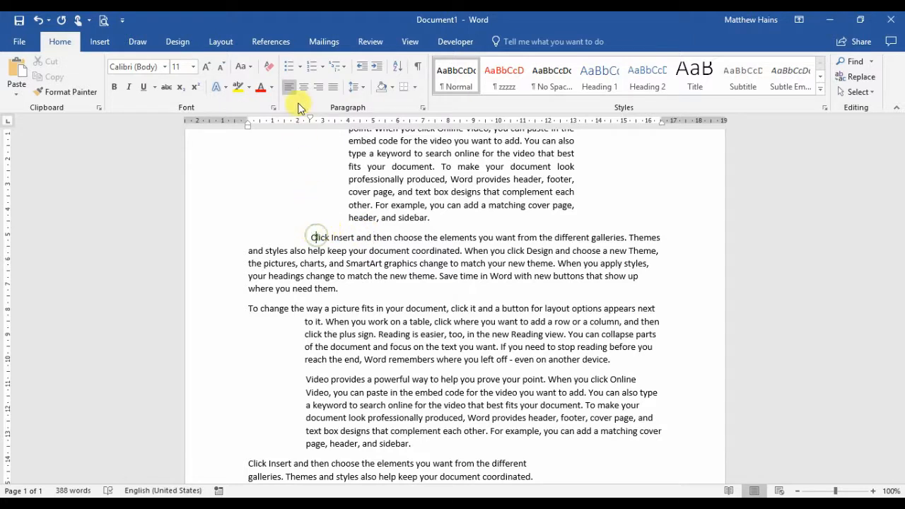
left_click_drag(306, 121, 247, 120)
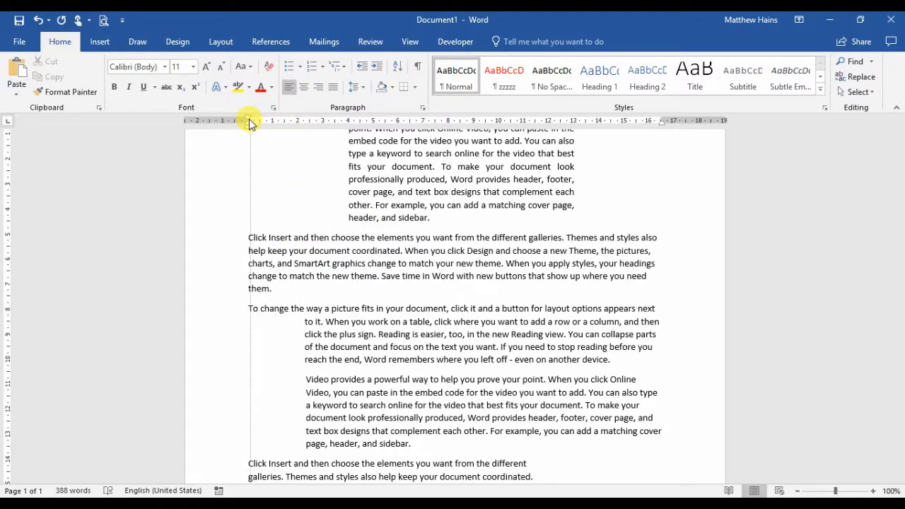
- Apply a special First line indentation of 2.23 cm to the second paragraph through its paragraph settings
left_click(422, 111)
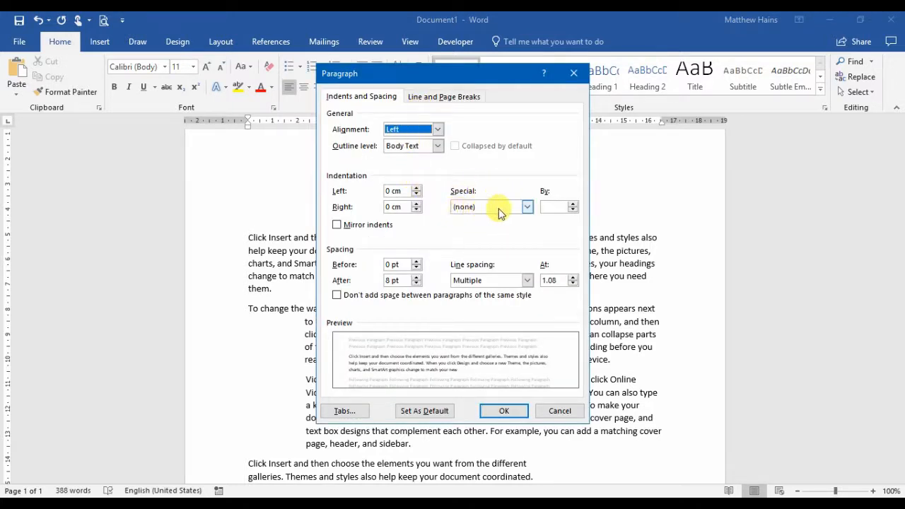
left_click(528, 207)
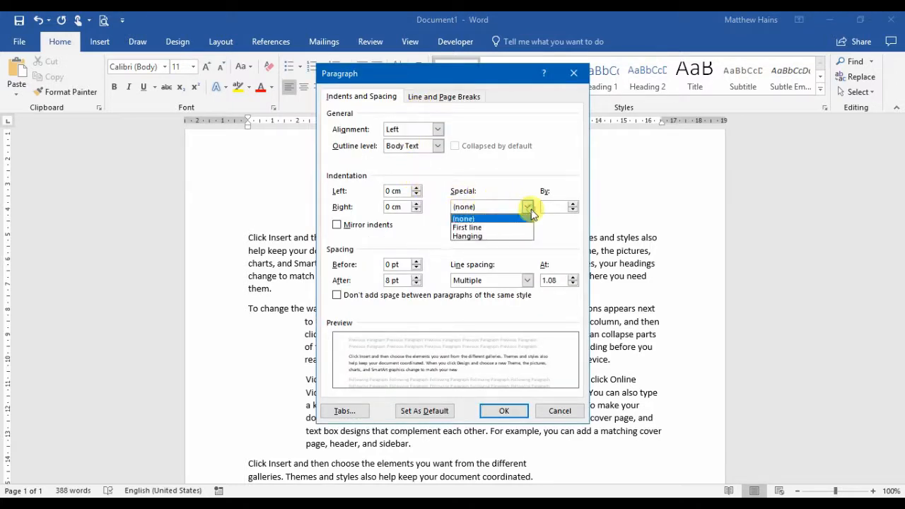
left_click(504, 228)
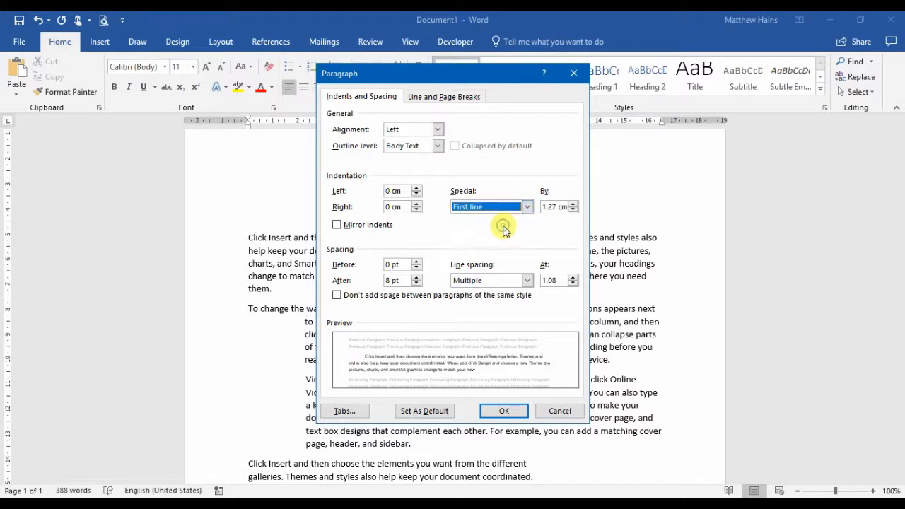
left_click(547, 207)
left_click(575, 204)
left_click(575, 204)
left_click(575, 203)
left_click(575, 203)
left_click(575, 203)
left_click(575, 204)
left_click(575, 203)
left_click(575, 204)
left_click(575, 204)
type("2.")
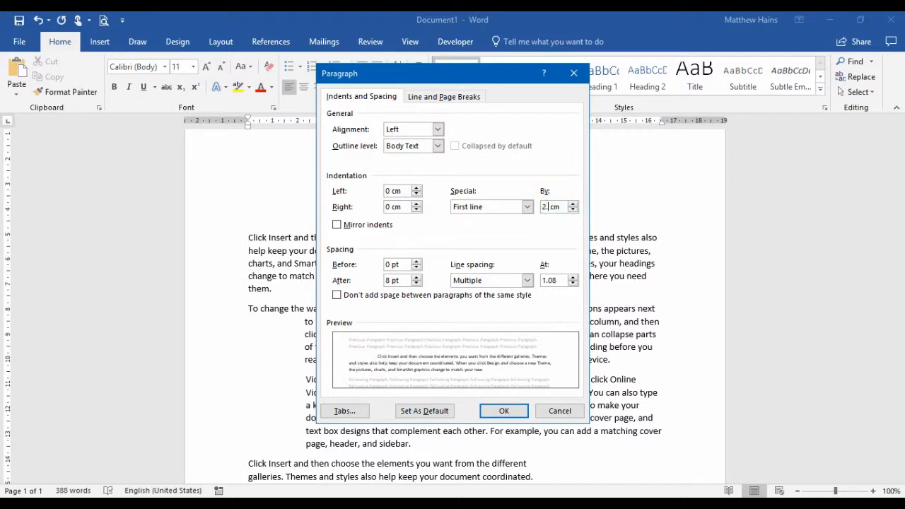
type("23")
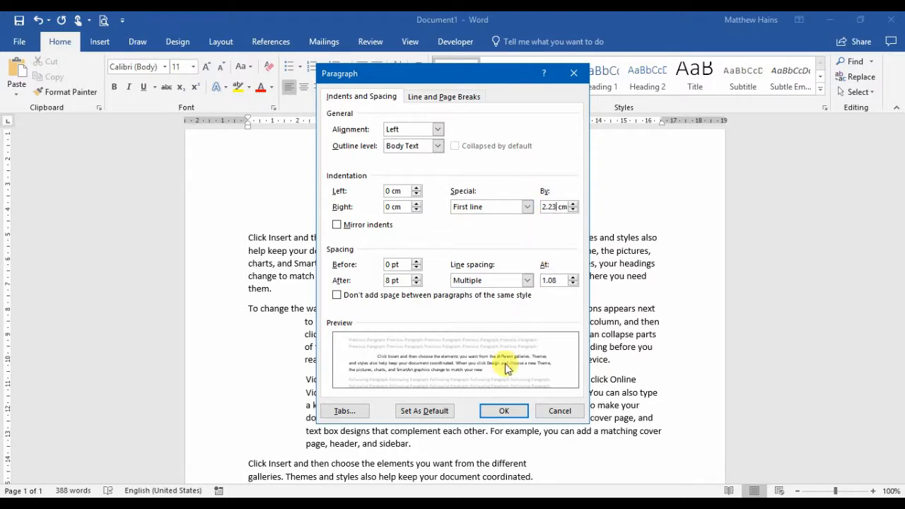
left_click(517, 411)
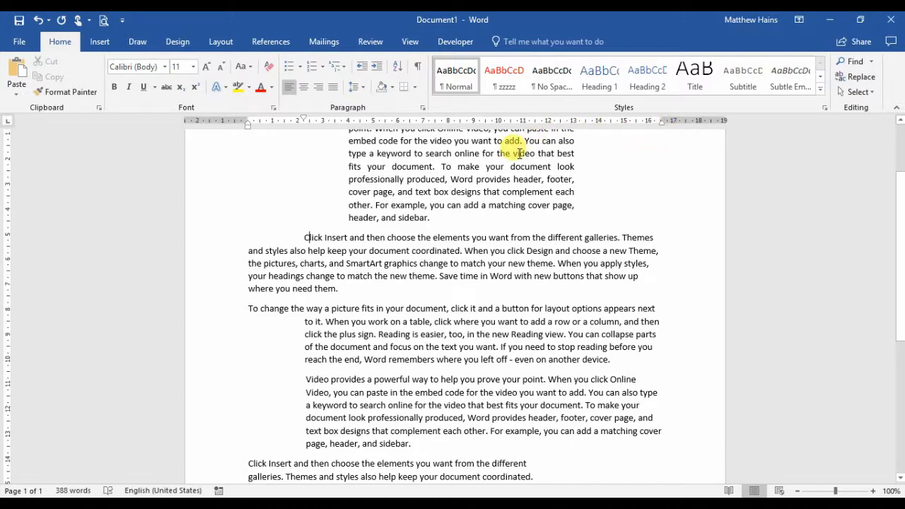
- Reopen the paragraph settings for the second paragraph
left_click(423, 111)
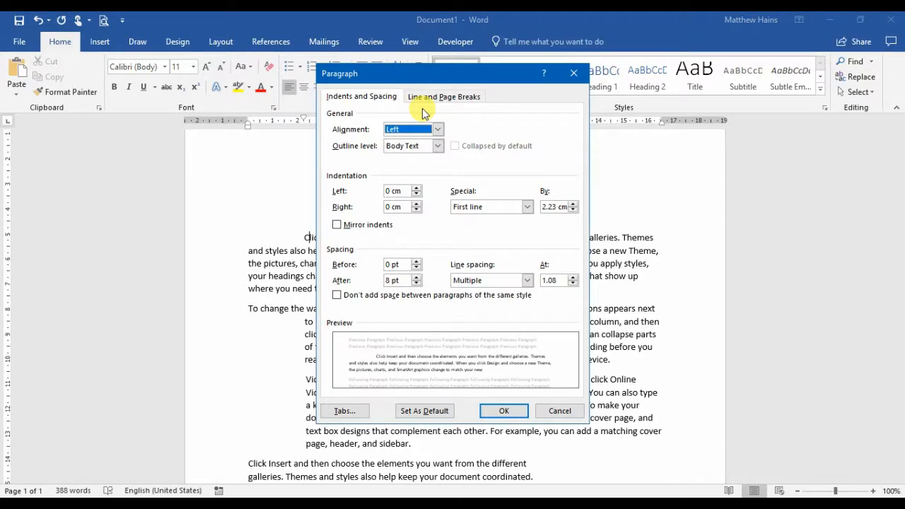